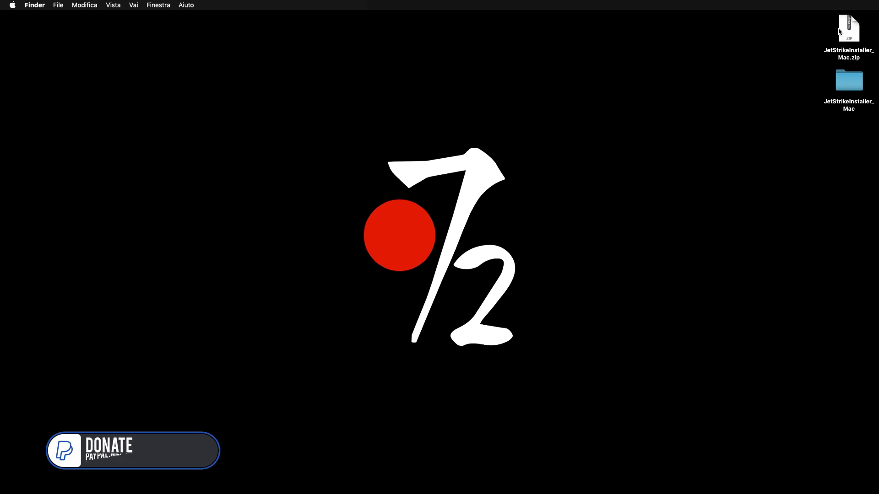
Mount JetStrikeInstaller.dmg from the JetStrikeInstaller_Mac folder and launch the JetStrikeInstaller app
double_click(845, 87)
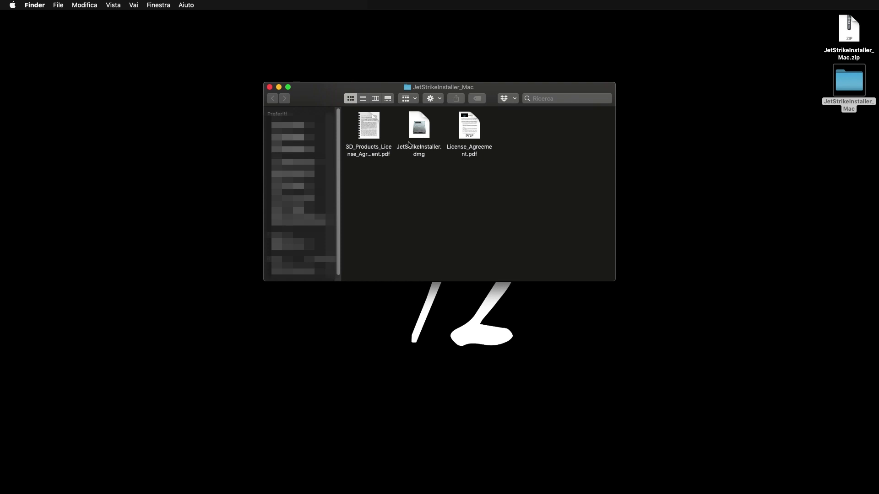
left_click(417, 129)
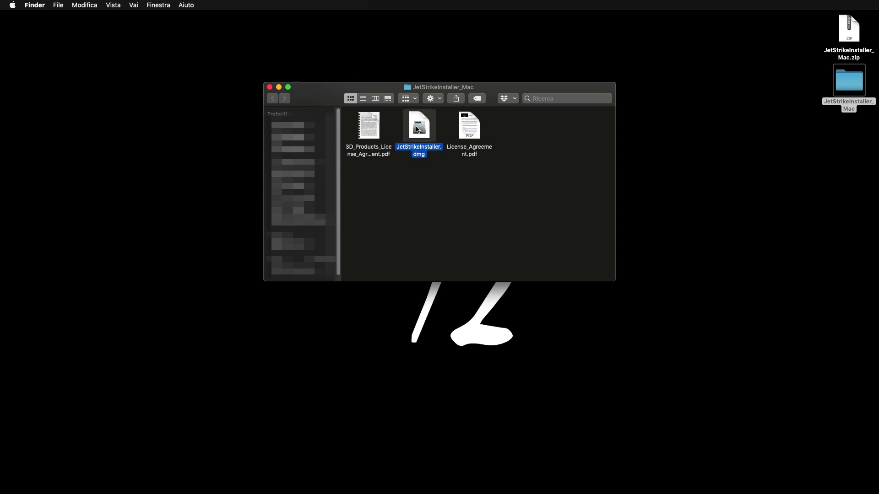
double_click(417, 129)
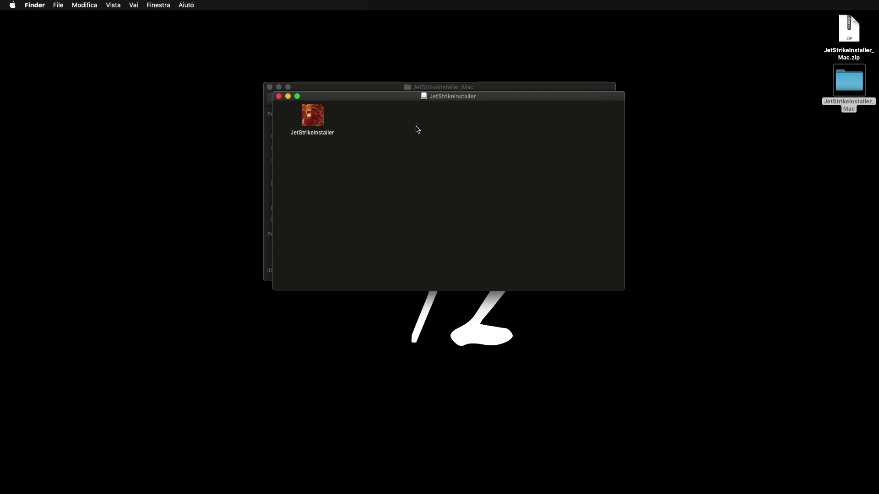
left_click(316, 114)
double_click(315, 114)
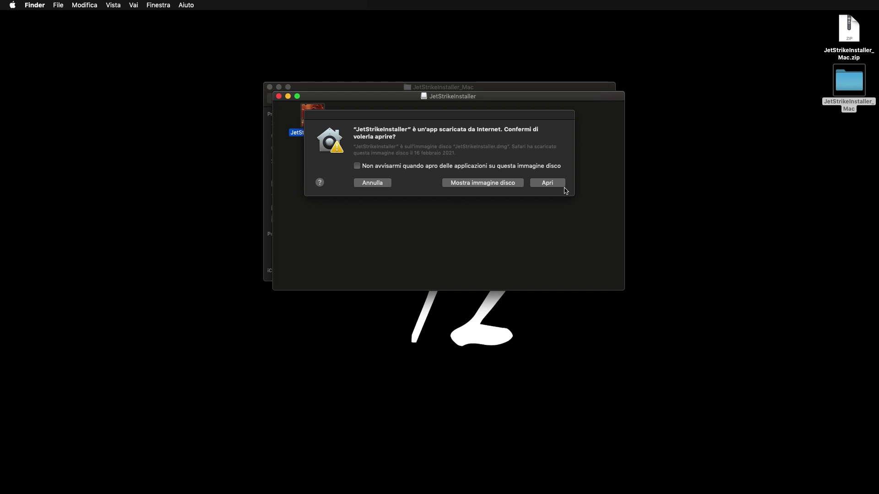
Allow the installer to open, cancel the Jet Strike Pack setup, and close both installer windows
left_click(548, 183)
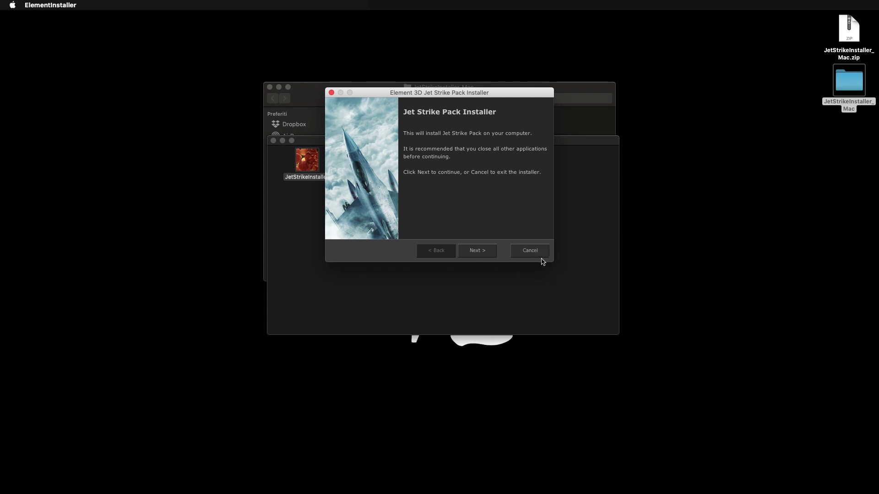
left_click(330, 93)
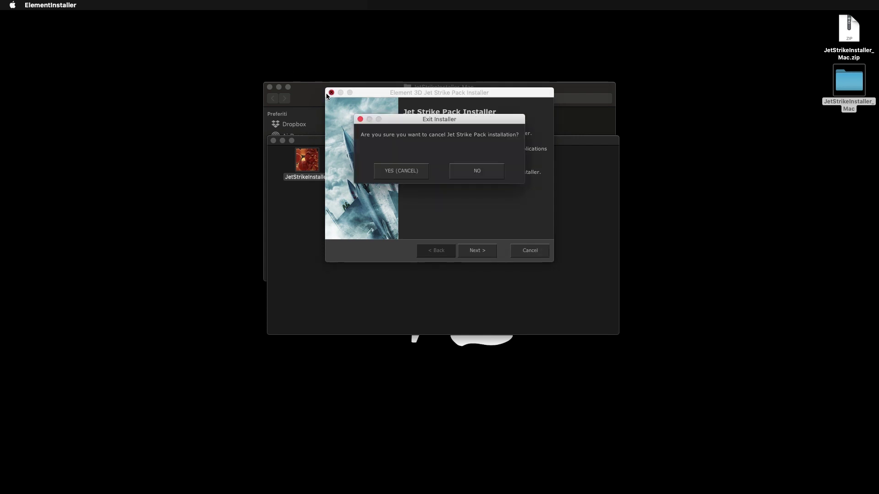
left_click(403, 170)
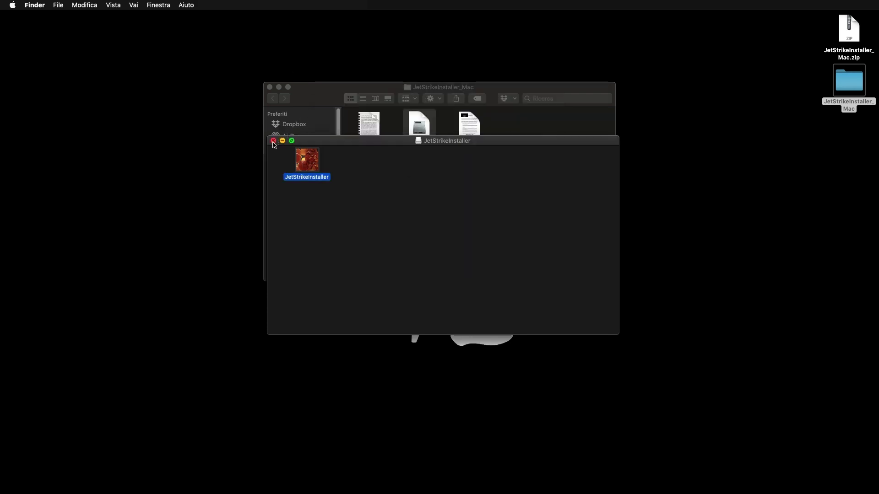
left_click(274, 141)
left_click(270, 87)
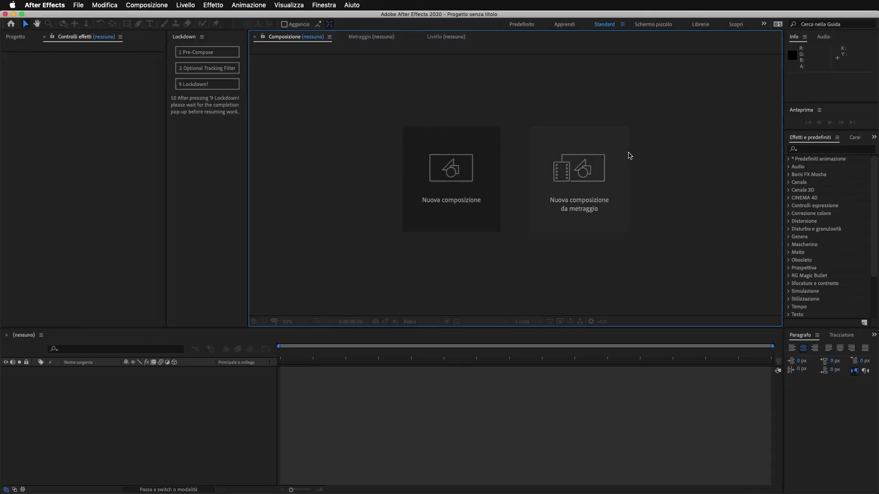
Create Composizione 1 (1920×1080, 25 fps, 10 s) with a black Nero tinta unita 1 solid
left_click(442, 170)
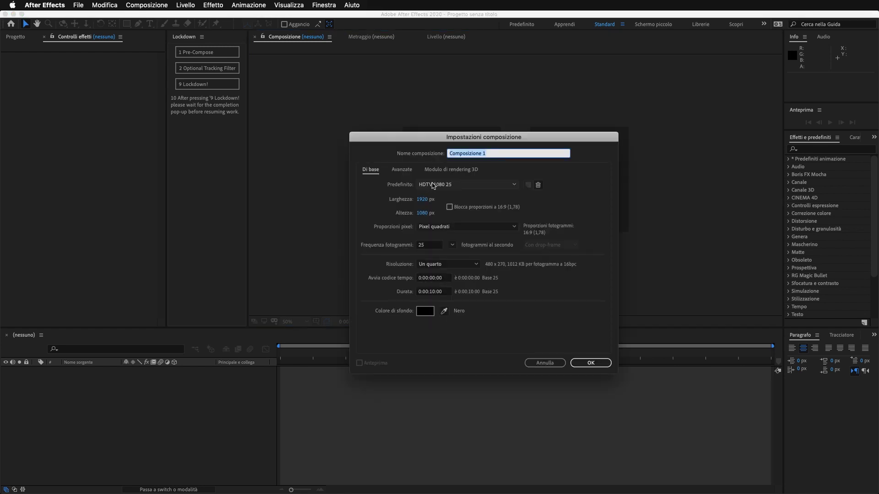
left_click(590, 363)
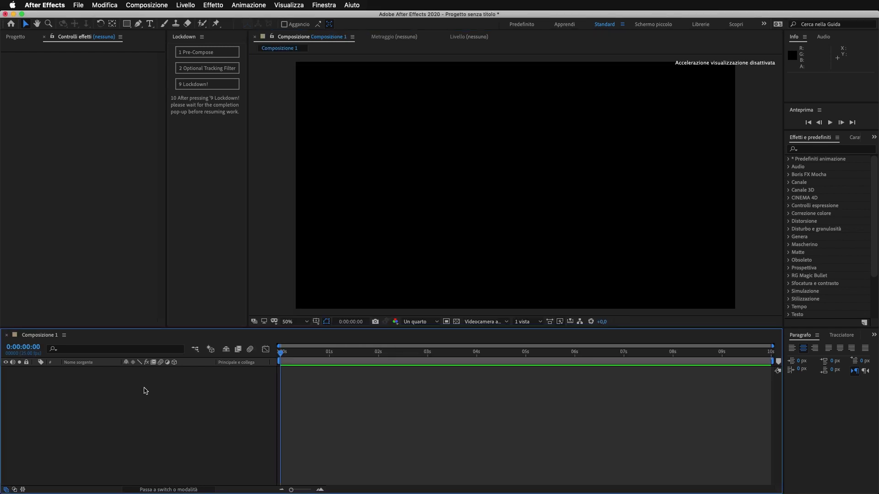
right_click(131, 390)
mouse_move(150, 394)
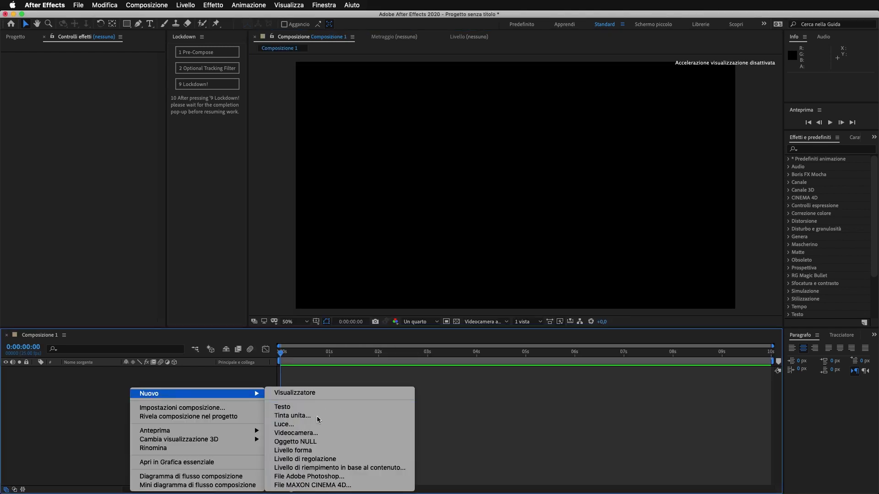
left_click(306, 416)
left_click(519, 308)
Apply the Video Copilot Element effect to the black solid
scroll(813, 270, "down", 3)
scroll(813, 273, "down", 3)
left_click(789, 299)
left_click(818, 307)
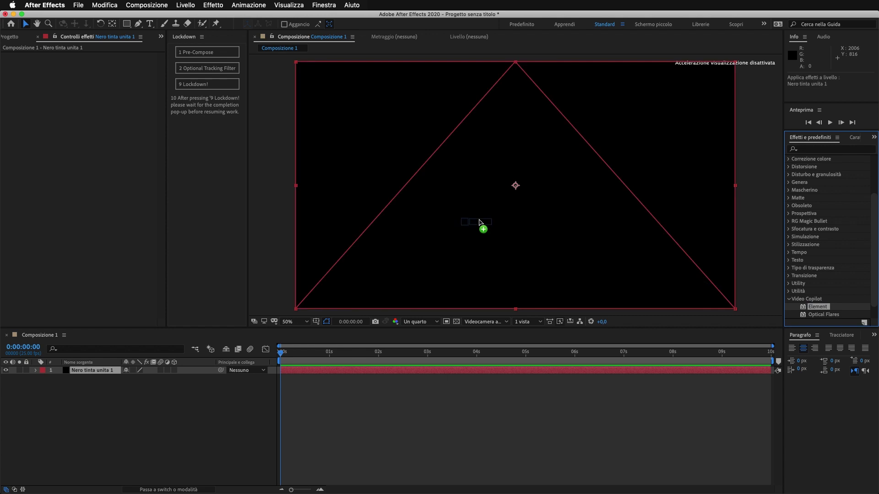
left_click_drag(818, 308, 482, 227)
In Element Scene Setup, add the Joint_Strike_03 model from the Jet_Strike collection to the preview
left_click(46, 75)
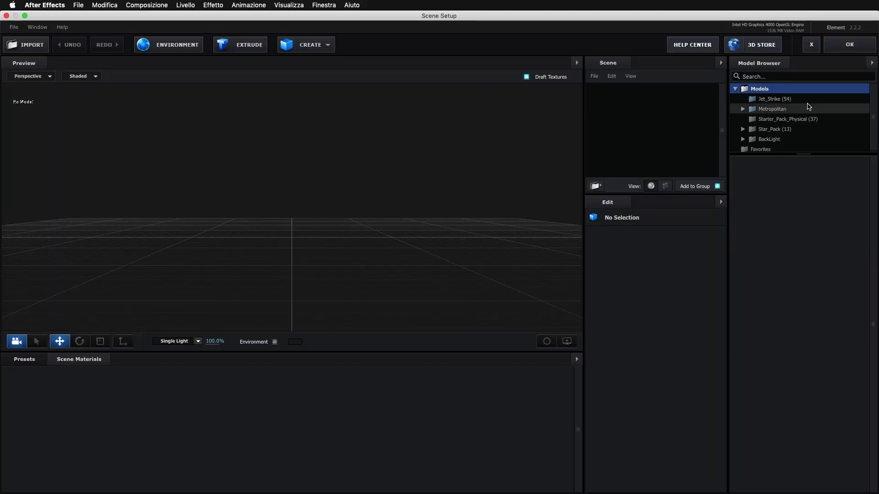
left_click(806, 100)
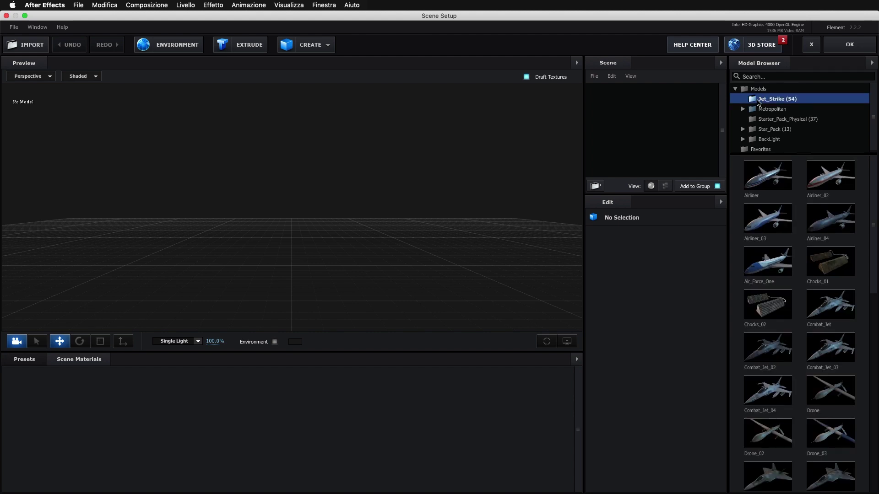
scroll(840, 294, "down", 2)
scroll(841, 294, "down", 3)
scroll(841, 294, "down", 4)
scroll(841, 293, "down", 4)
scroll(841, 294, "down", 2)
scroll(840, 293, "down", 5)
scroll(840, 293, "down", 1)
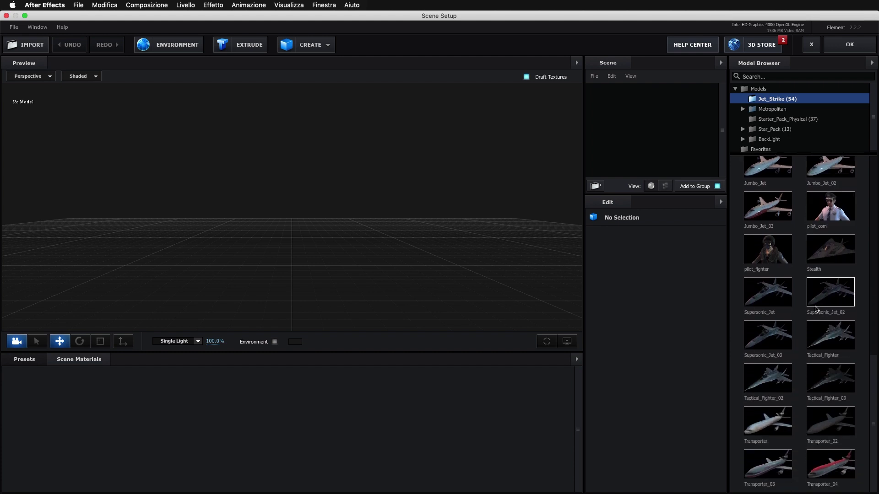
scroll(813, 289, "up", 2)
scroll(784, 197, "up", 1)
left_click_drag(783, 196, 295, 241)
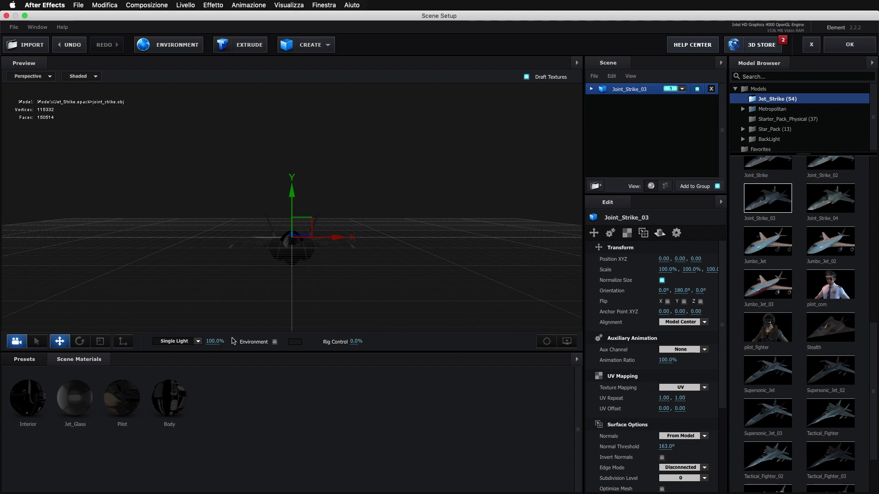
Set the scene lighting to Cinema, hide the preview grid, and frame the cockpit from front-left
left_click(200, 343)
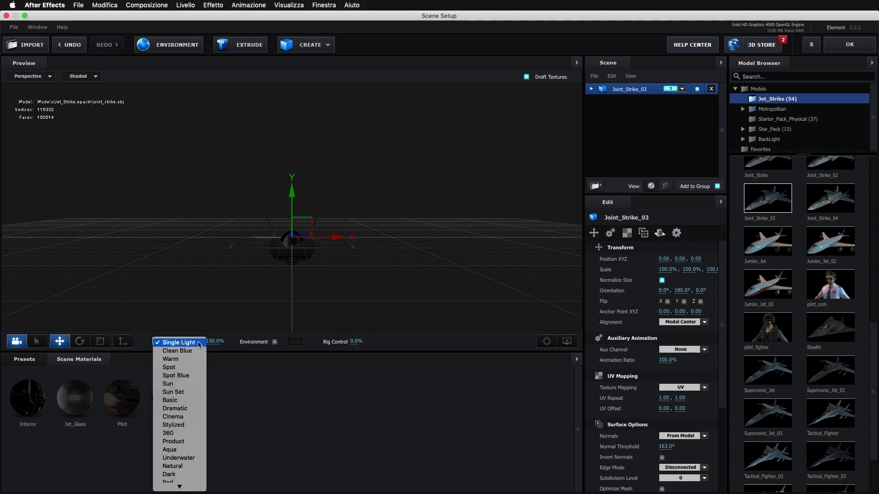
left_click(182, 418)
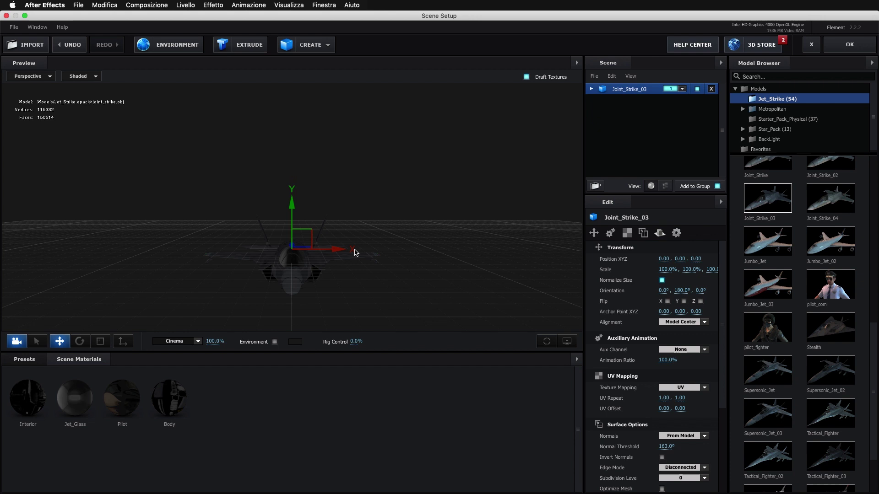
left_click(567, 341)
left_click(521, 357)
mouse_move(394, 272)
left_mouse_down()
mouse_move(434, 224)
mouse_move(519, 236)
left_mouse_up()
scroll(428, 238, "up", 3)
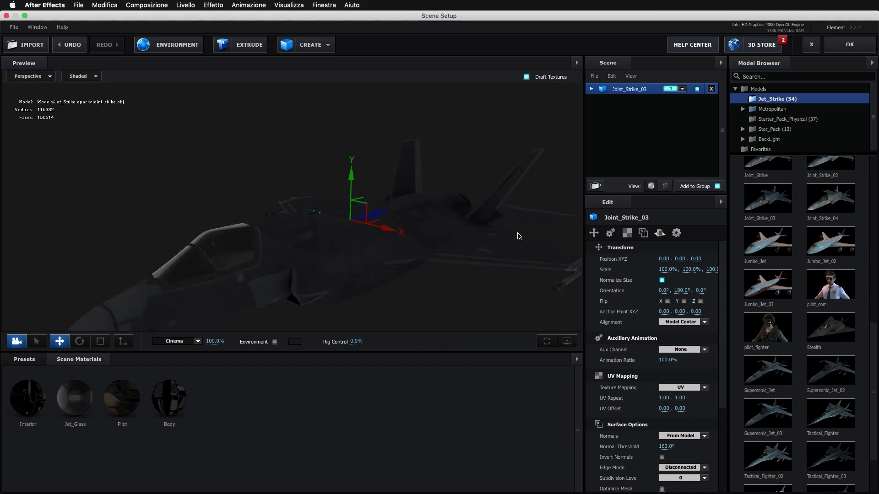
left_click_drag(465, 210, 459, 231)
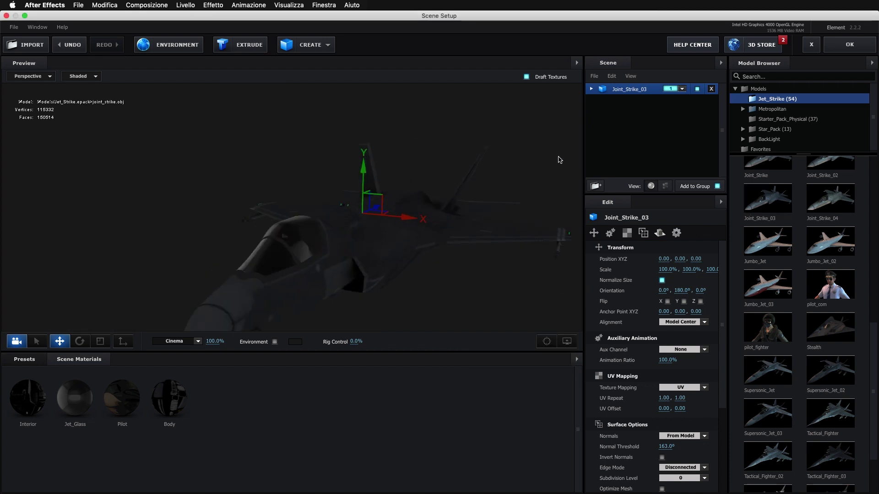
scroll(782, 193, "up", 4)
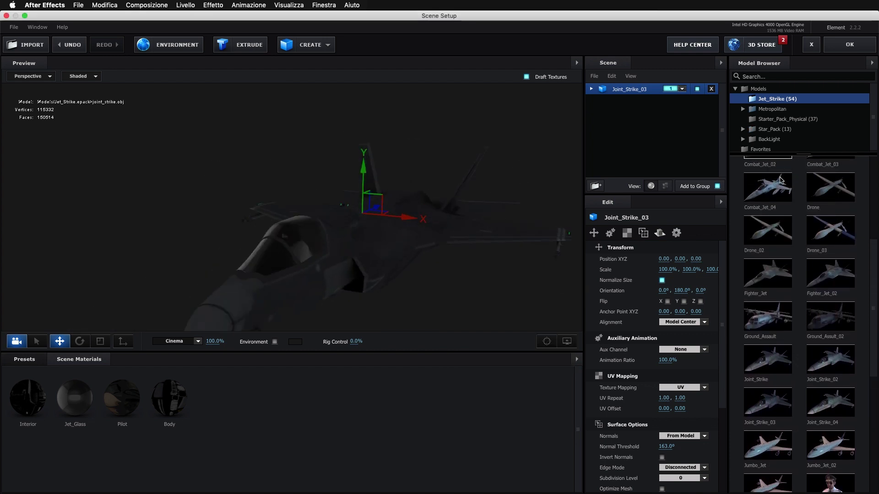
scroll(824, 366, "down", 2)
scroll(837, 425, "down", 1)
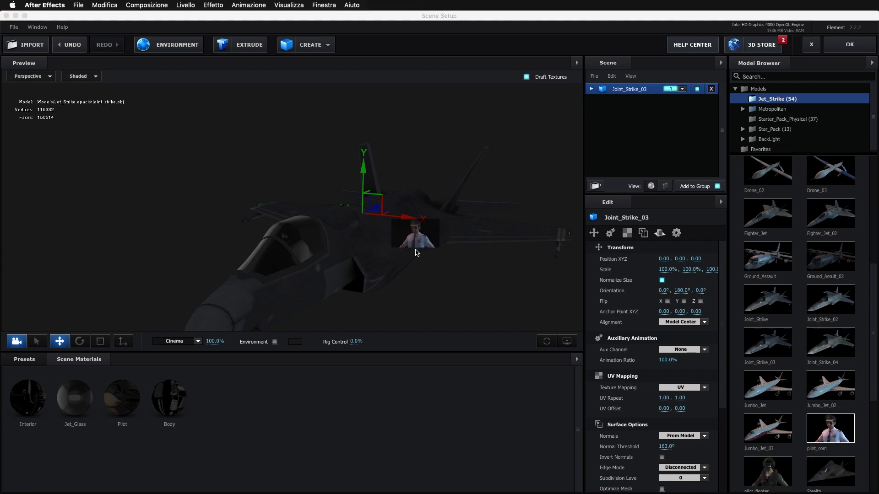
Add pilot_com, pilot_fighter, pilot_com and pilot_fighter from the Model Browser beside the jet
left_click_drag(833, 429, 416, 252)
scroll(425, 210, "down", 5)
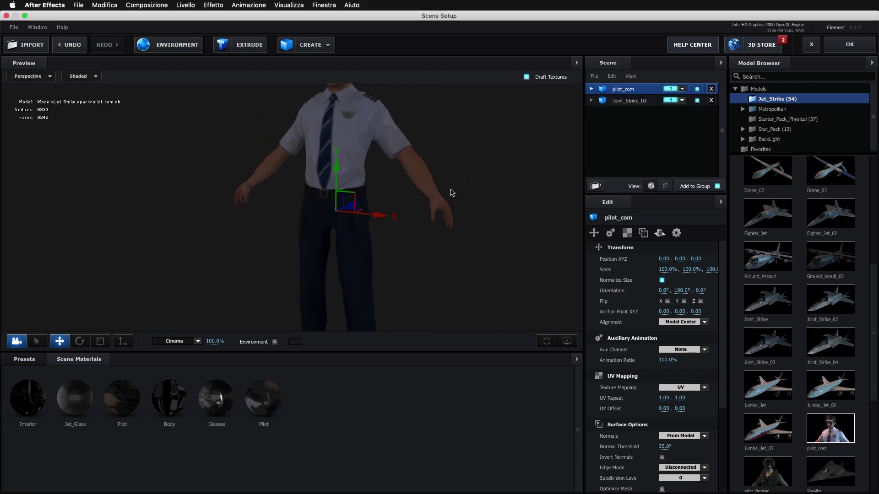
left_click_drag(417, 211, 426, 192)
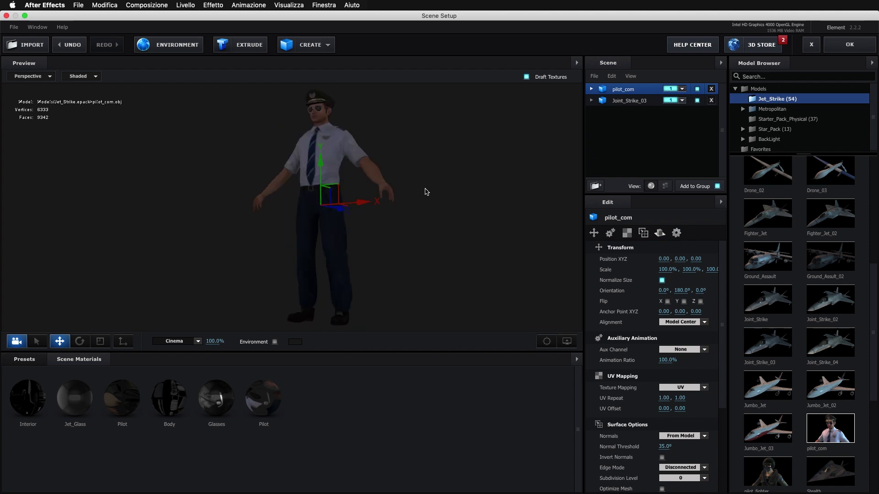
left_click(777, 468)
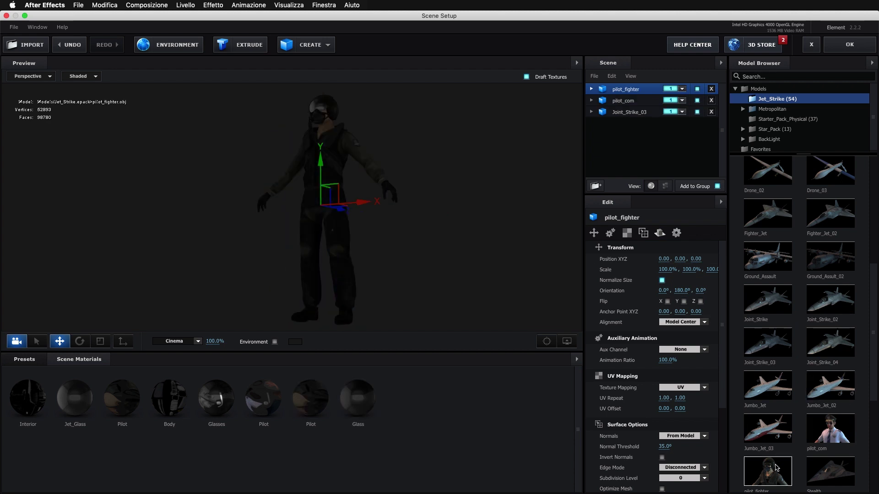
left_click(813, 433)
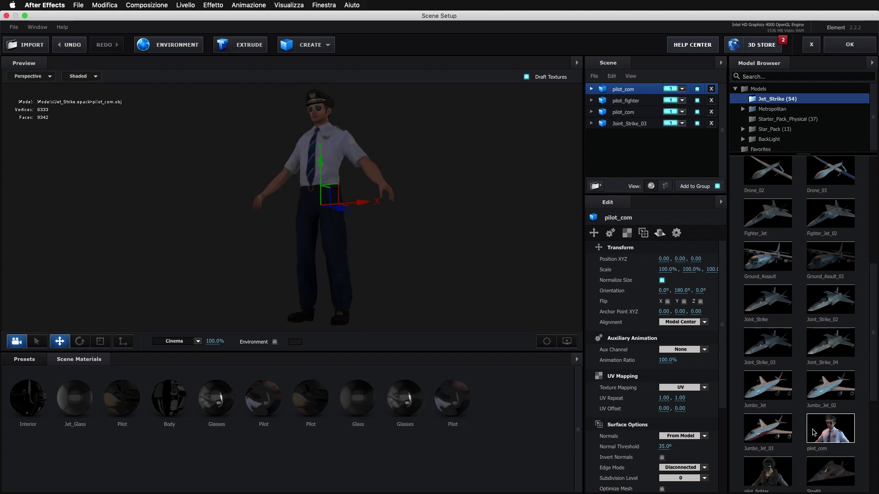
left_click(759, 473)
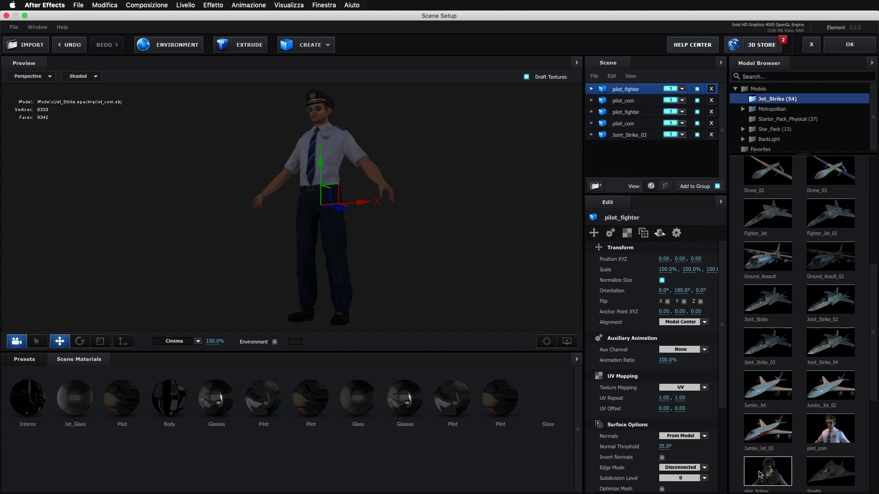
mouse_move(355, 115)
left_mouse_down()
mouse_move(389, 130)
mouse_move(350, 125)
left_mouse_up()
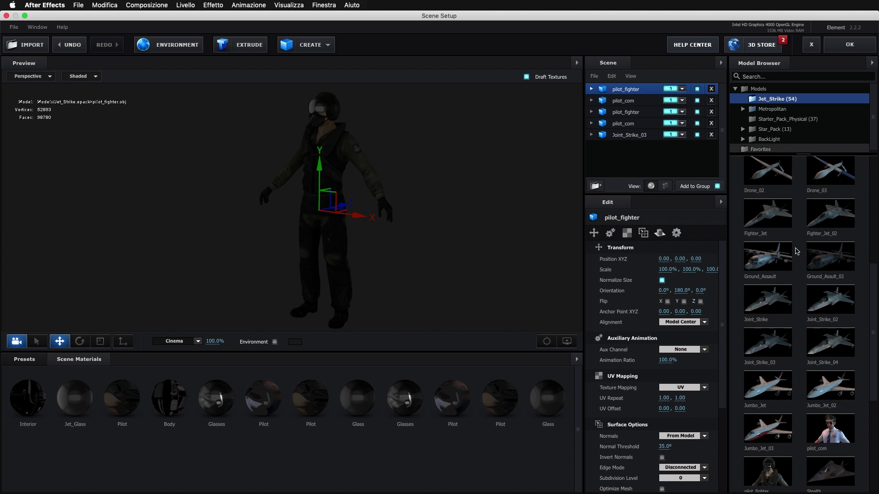
scroll(798, 265, "down", 5)
scroll(799, 265, "down", 3)
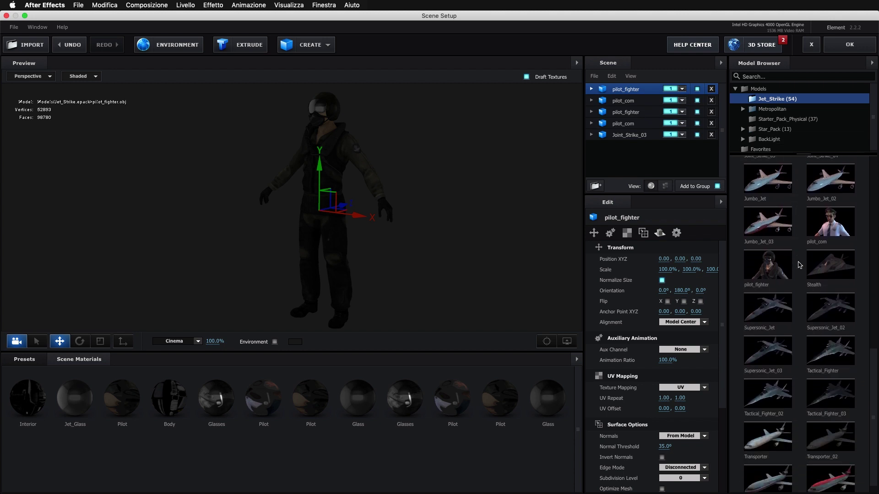
scroll(798, 264, "up", 5)
scroll(799, 264, "up", 3)
scroll(798, 264, "up", 5)
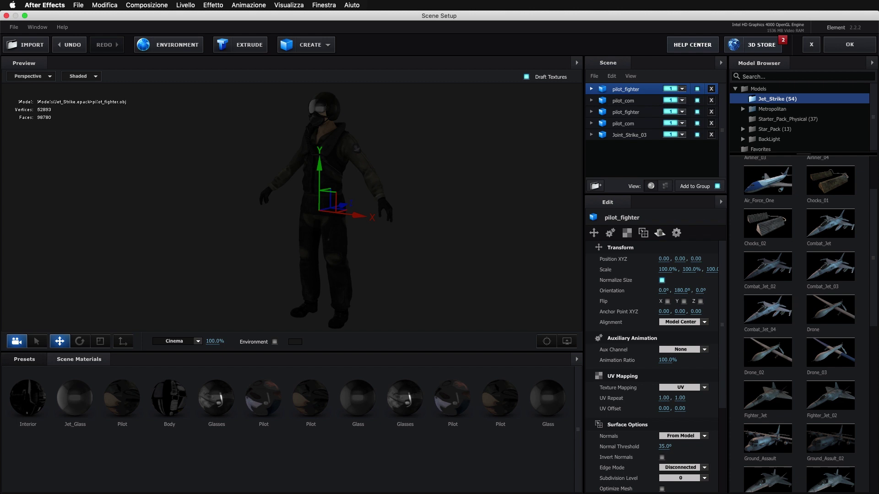
key("super+Tab")
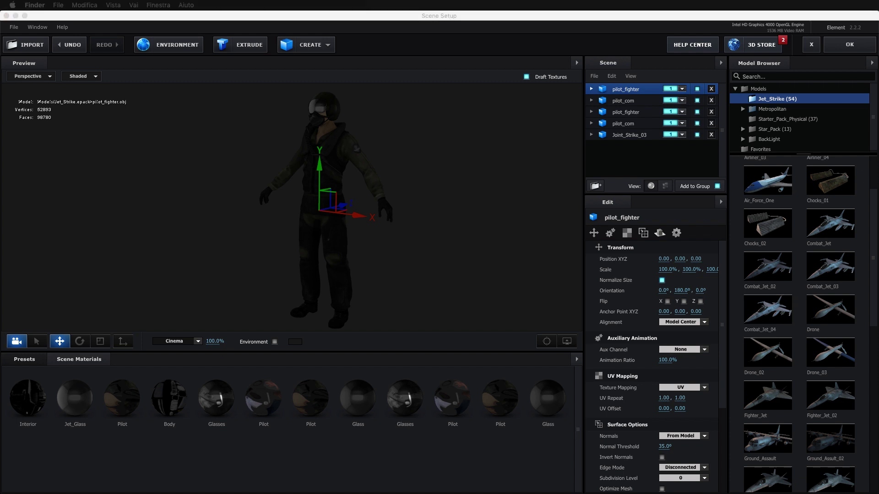